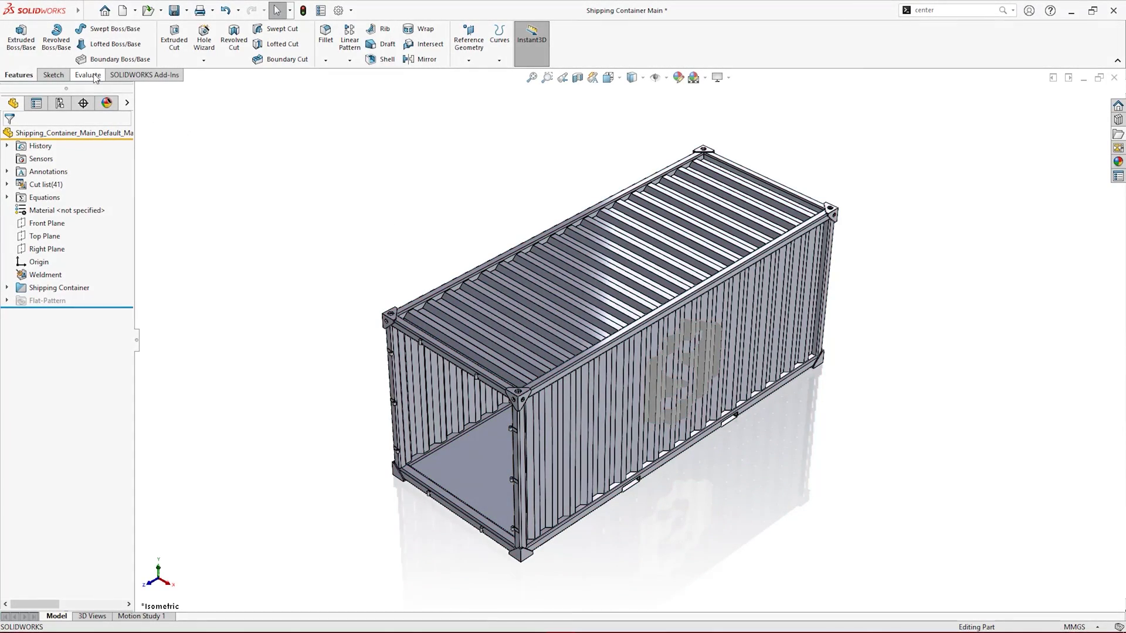
Check the container's mass with no material assigned: 733,278.89 g at default density.
left_click(88, 75)
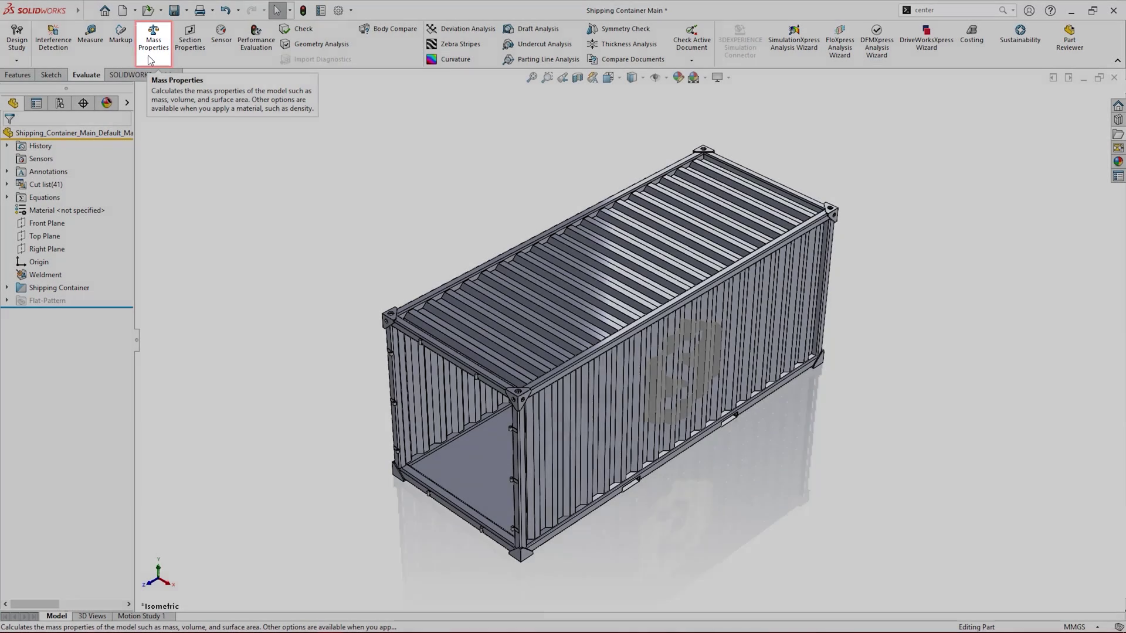
left_click(154, 39)
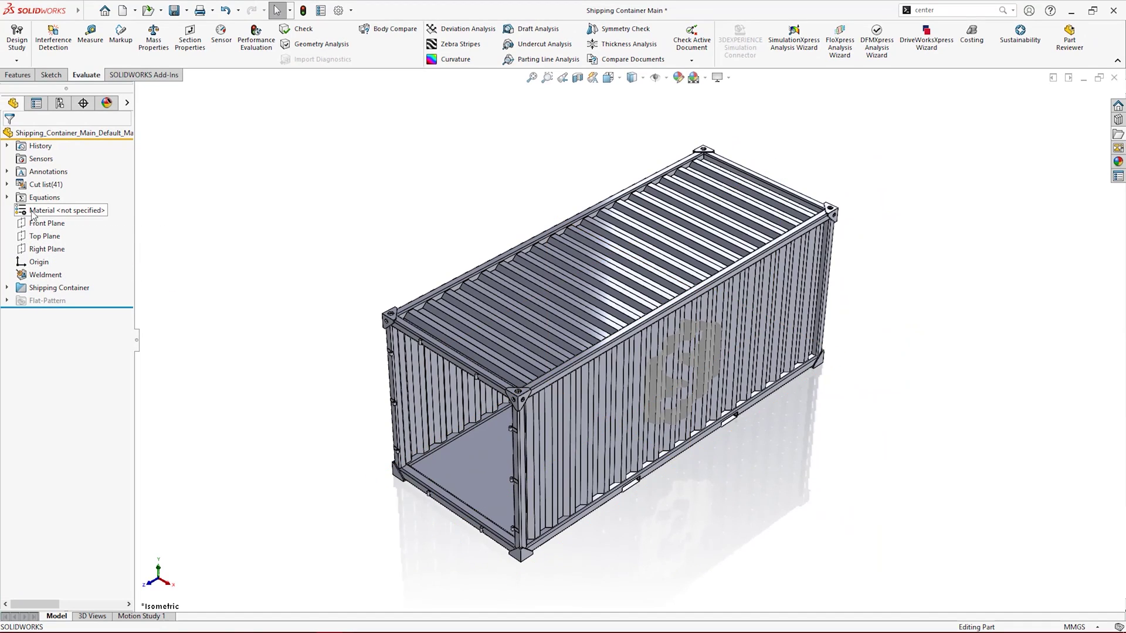
Assign Corten Steel from the favourites list to the container's Material entry.
right_click(66, 210)
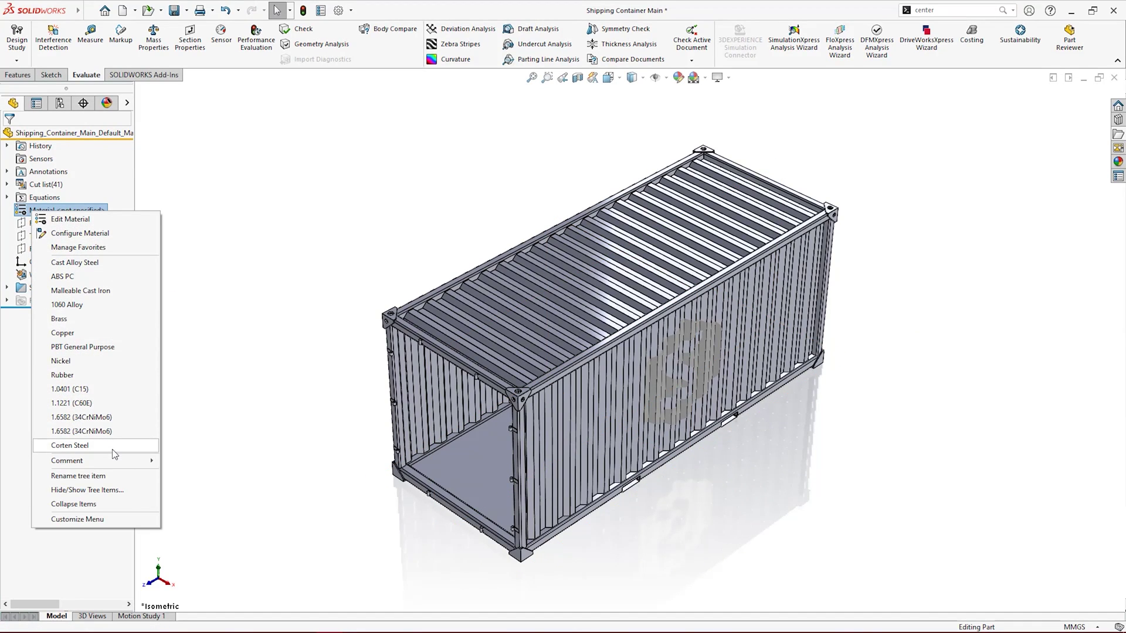
left_click(71, 445)
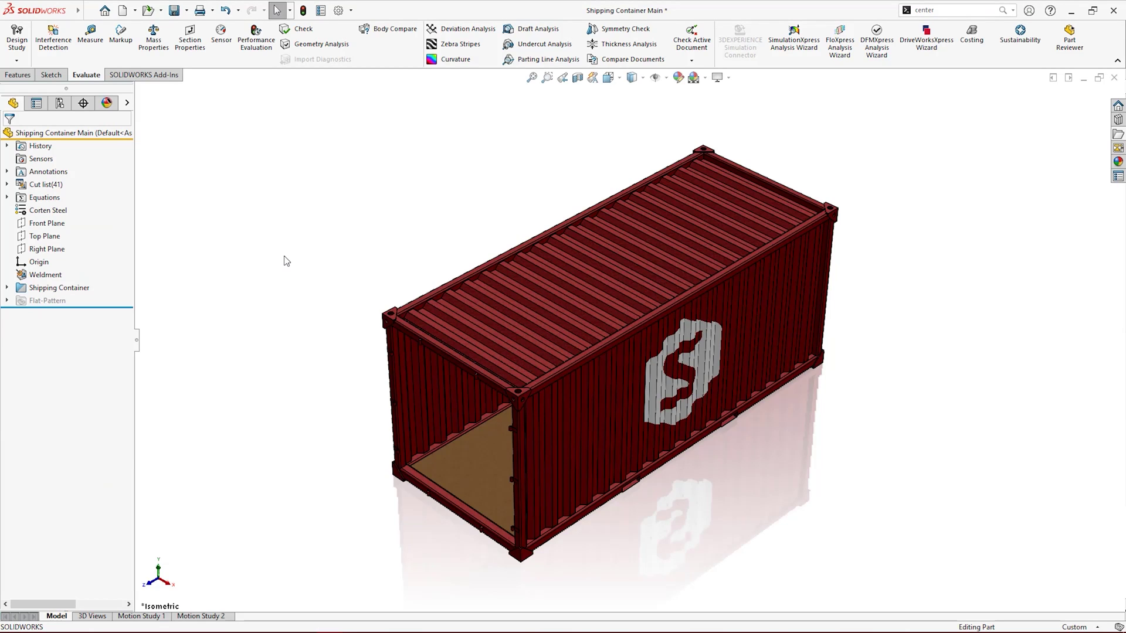
Recalculate mass properties with Corten Steel (3,210,862.91 g) and bring up the report options.
left_click(153, 39)
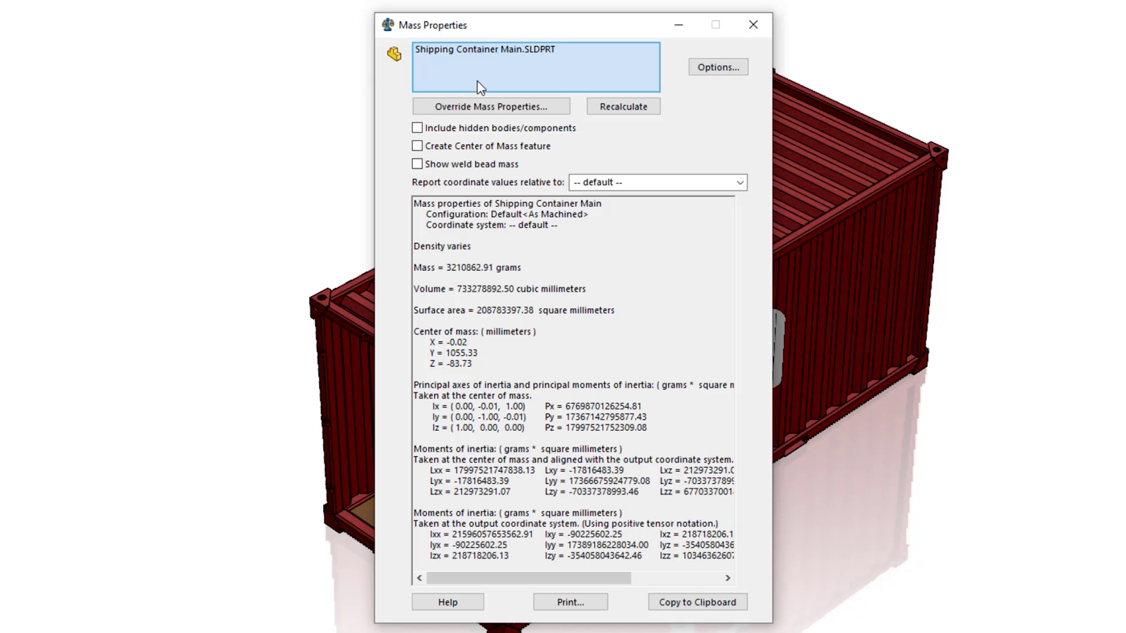
left_click(739, 69)
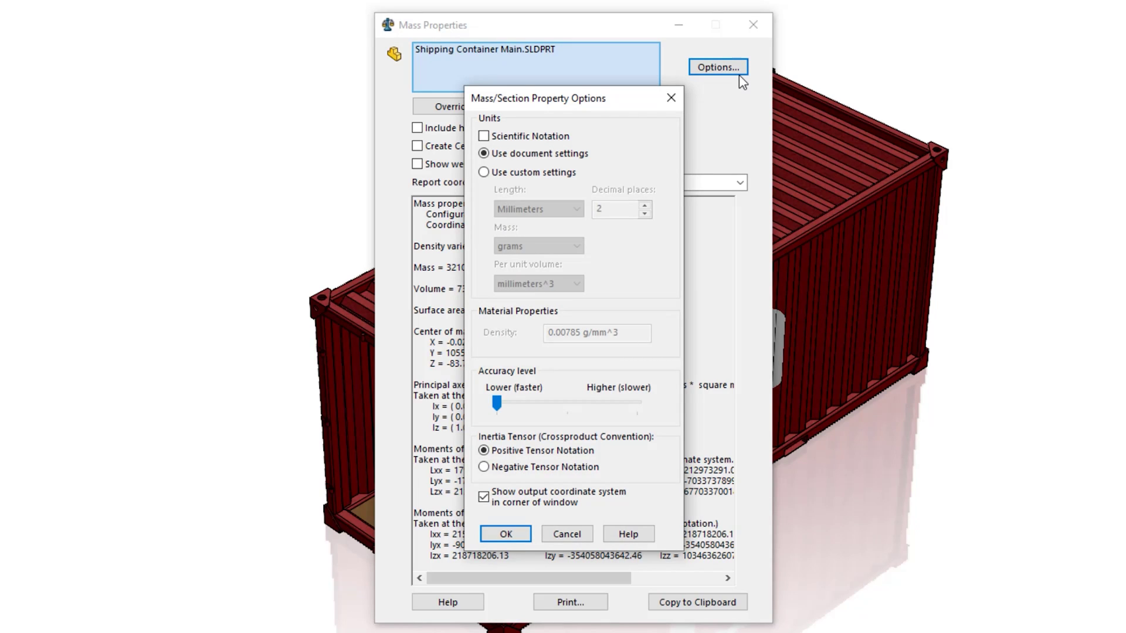
Use custom units of meters, kilograms and cubic meters, with 3 decimals and middle accuracy.
left_click(548, 172)
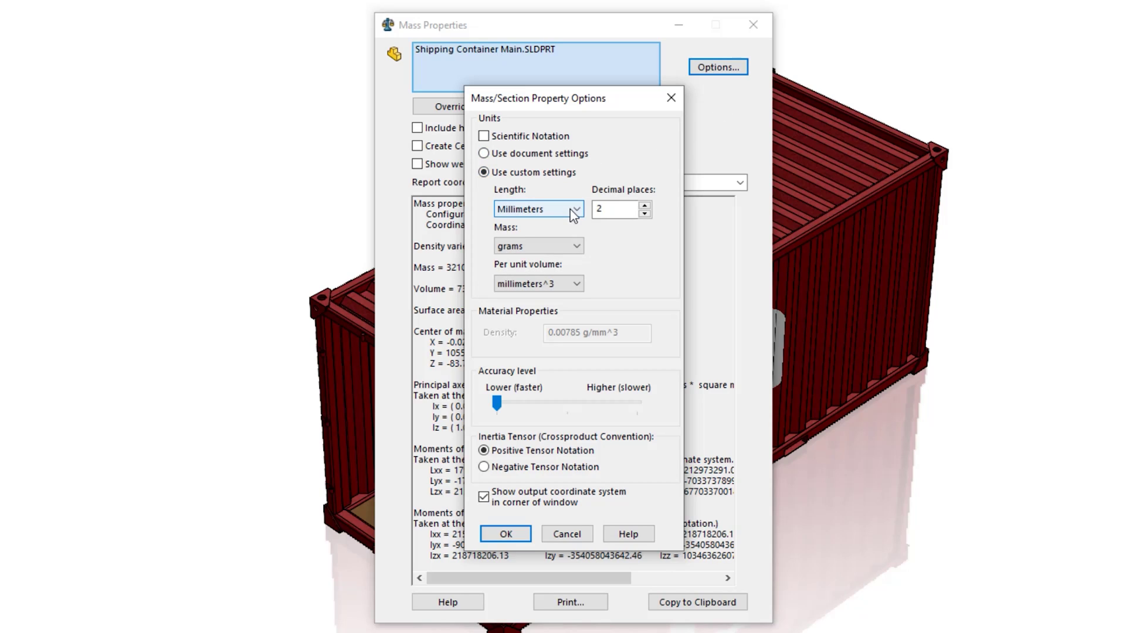
left_click(573, 209)
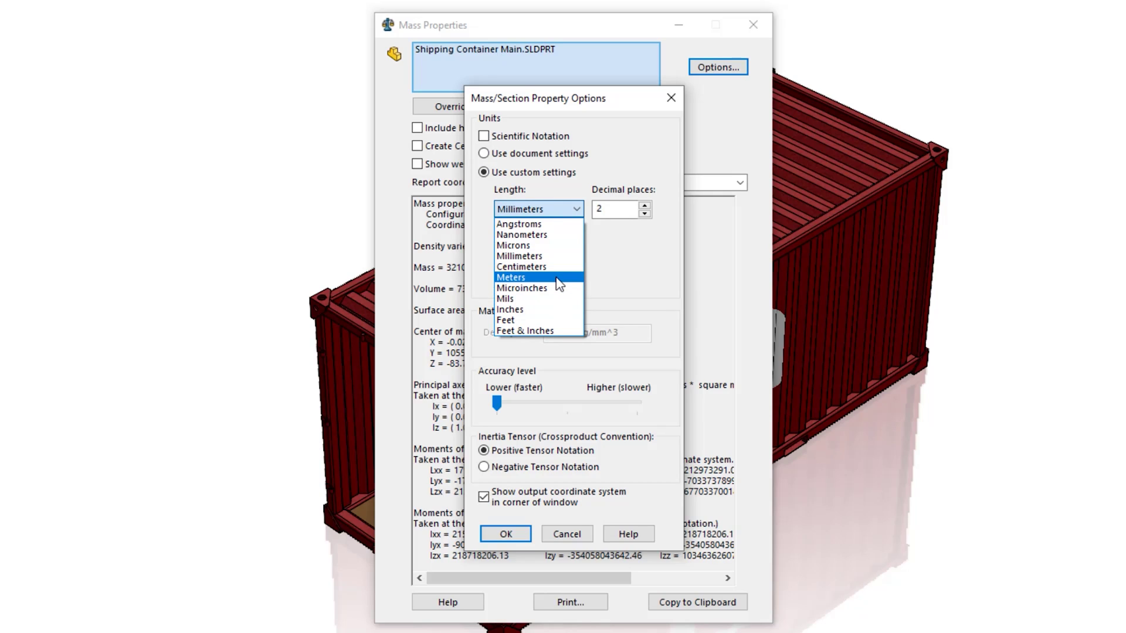
left_click(528, 277)
left_click(572, 246)
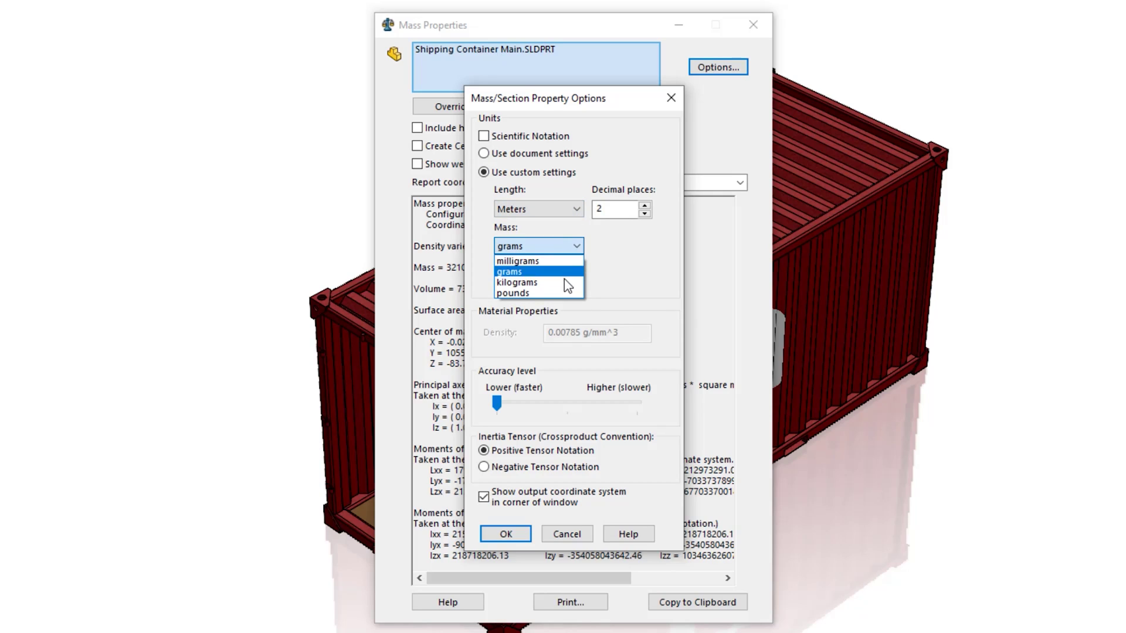
left_click(517, 275)
left_click(574, 284)
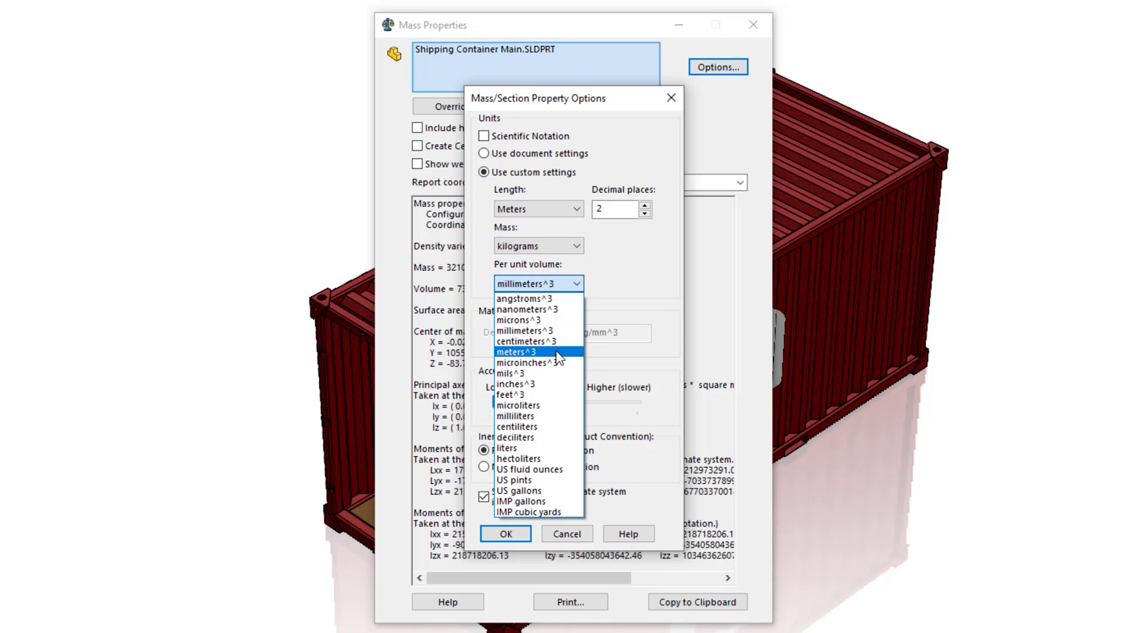
left_click(515, 351)
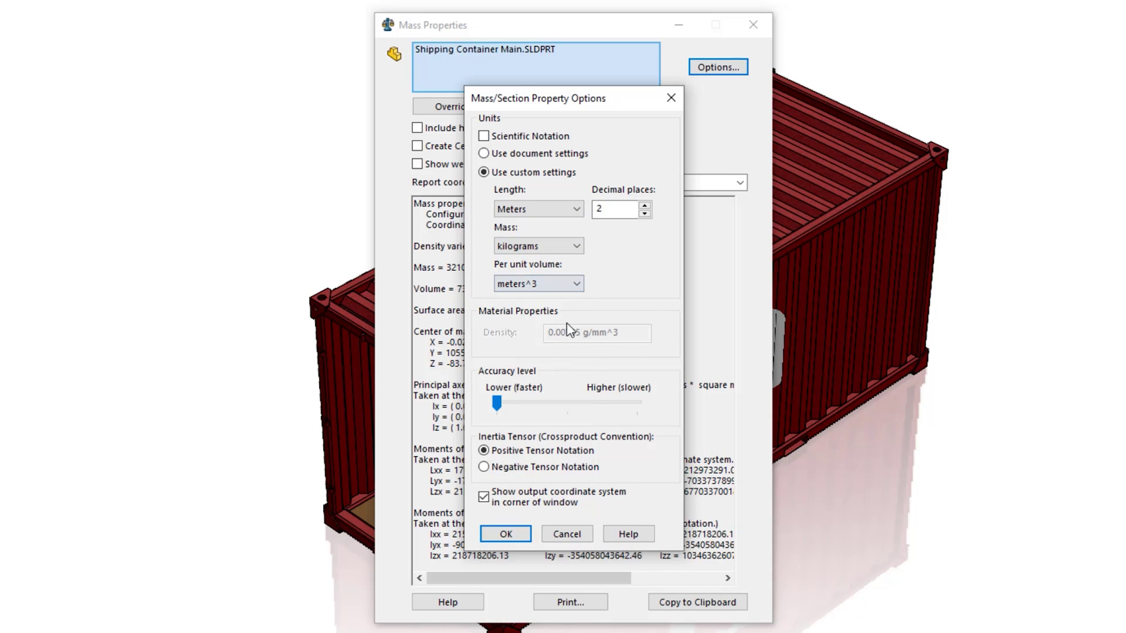
left_click(645, 205)
left_click(498, 404)
left_click_drag(497, 403, 567, 403)
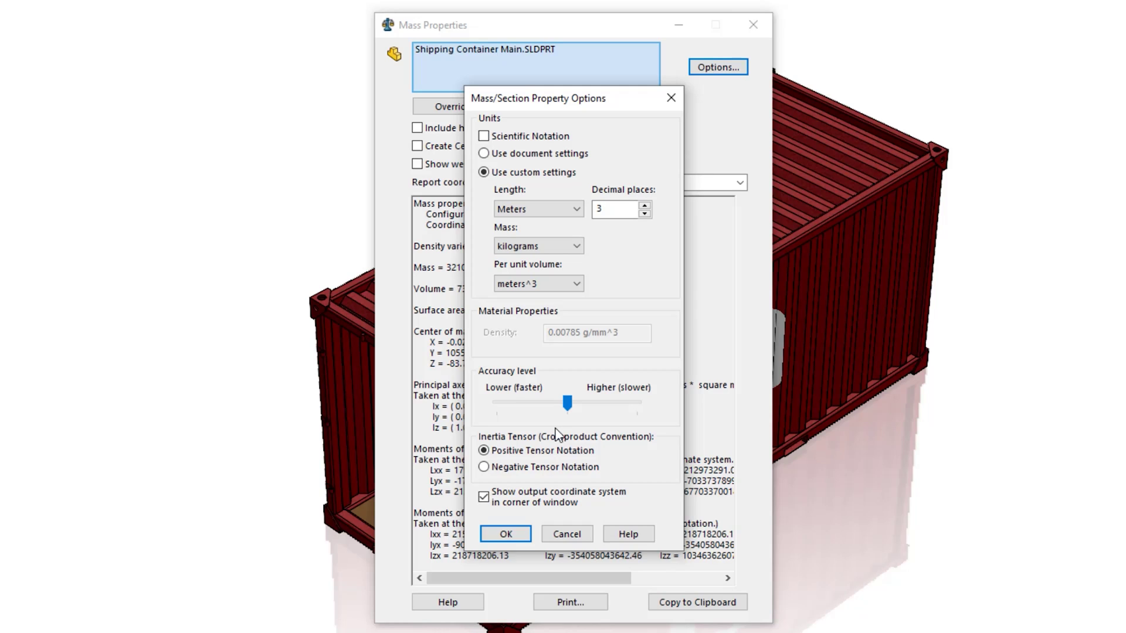
left_click(506, 533)
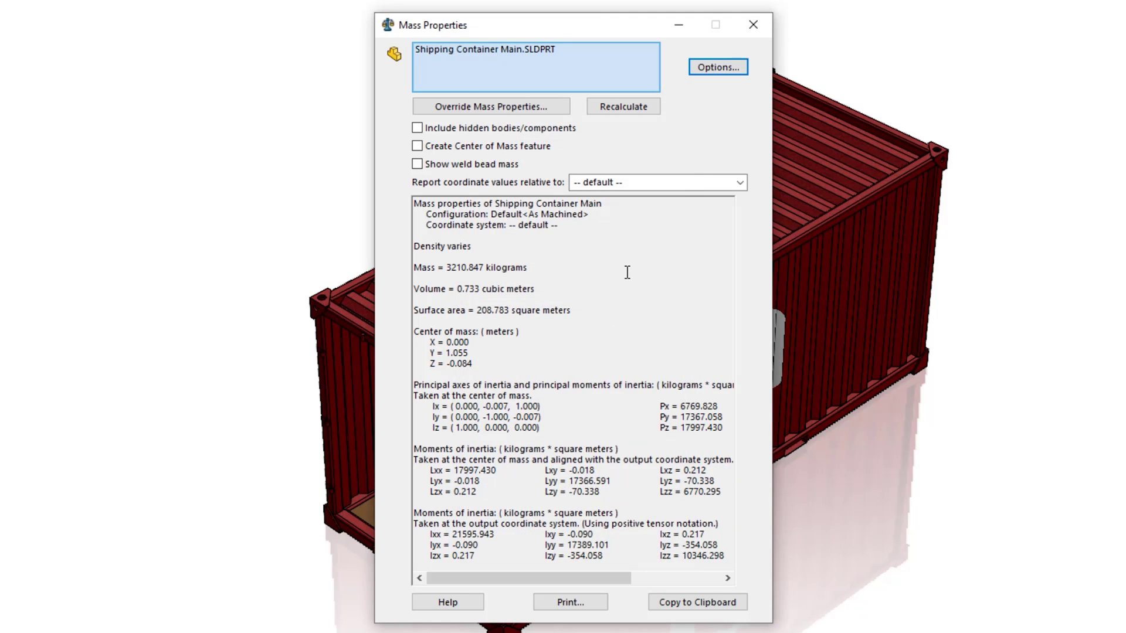
Close the mass properties report and add a Center of Mass feature to the part.
key("alt")
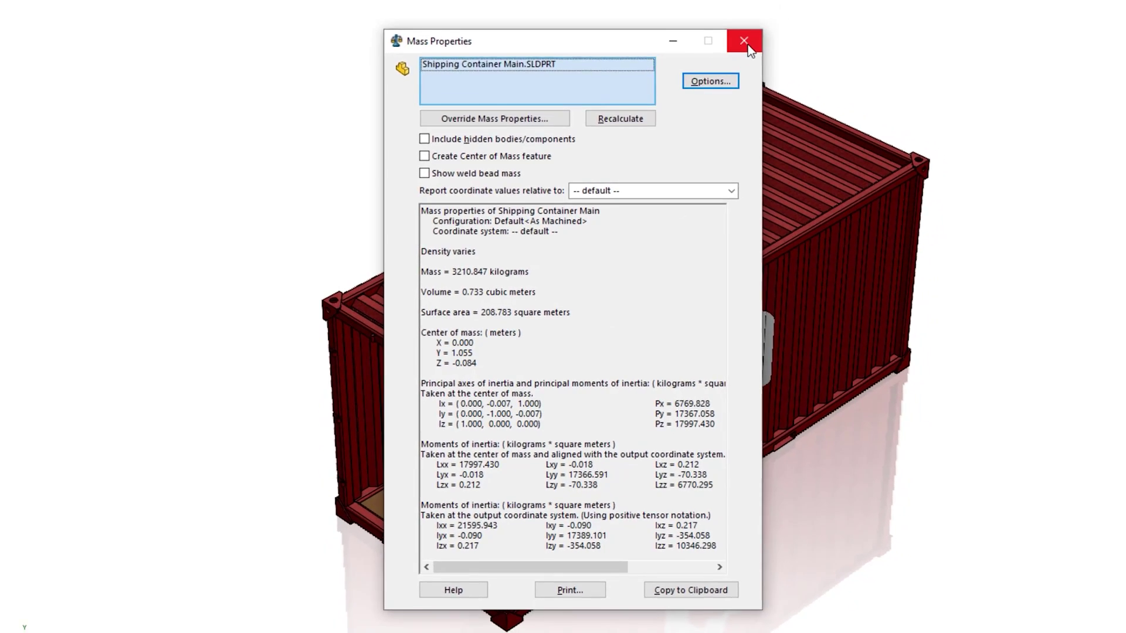
left_click(752, 24)
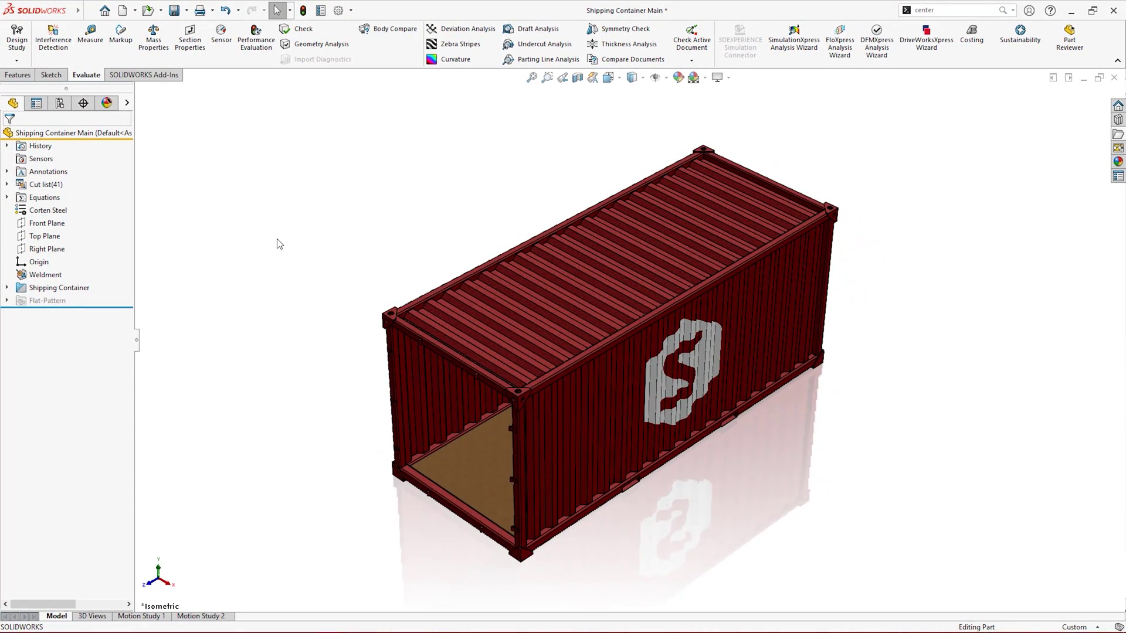
right_click(279, 242)
type("center of mass")
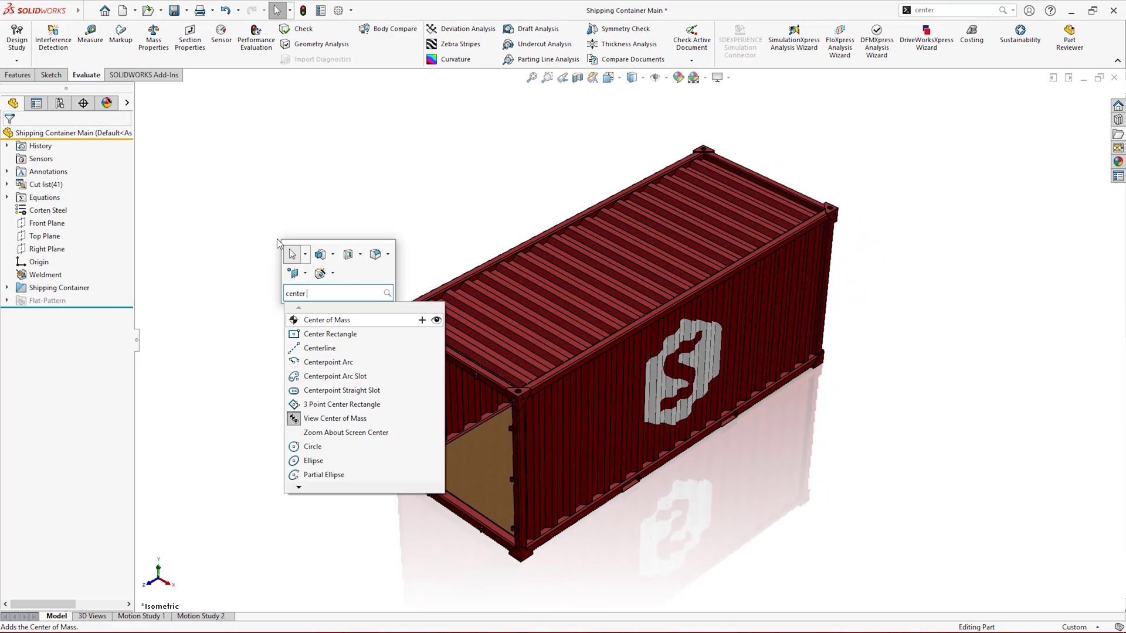
left_click(327, 309)
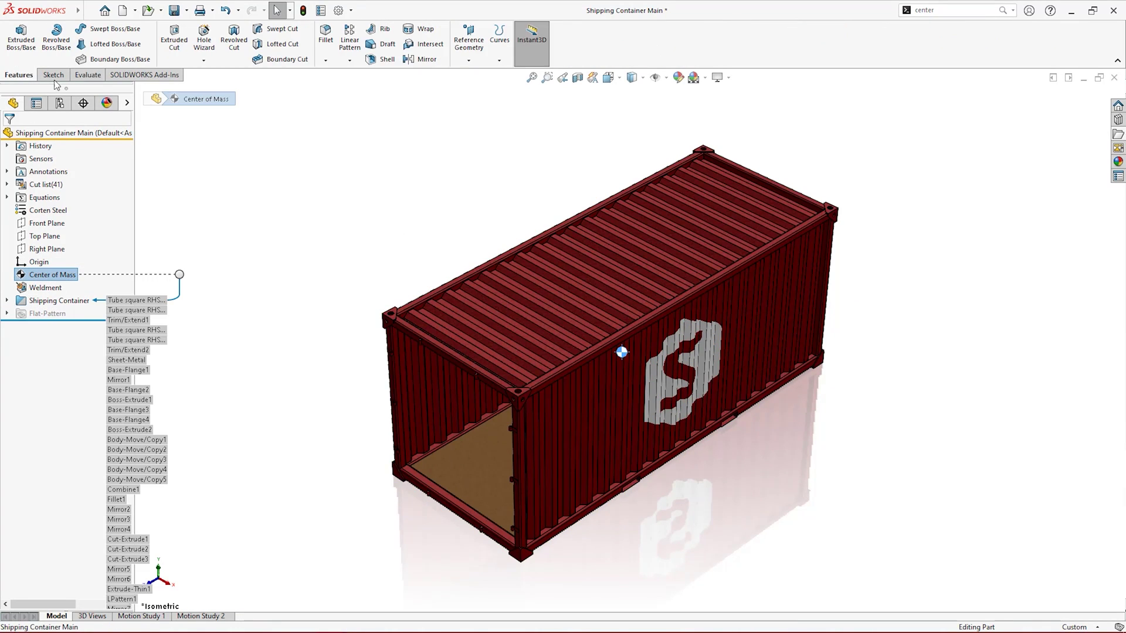
Create a coordinate system with its origin at the Center of Mass.
left_click(500, 103)
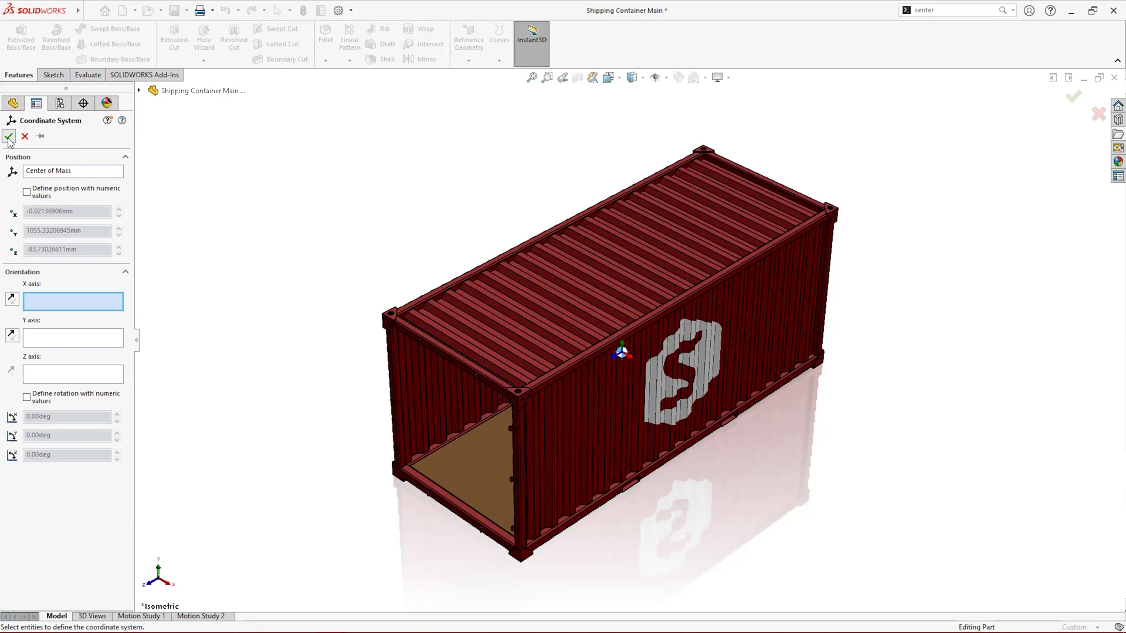
left_click(12, 149)
key("Escape")
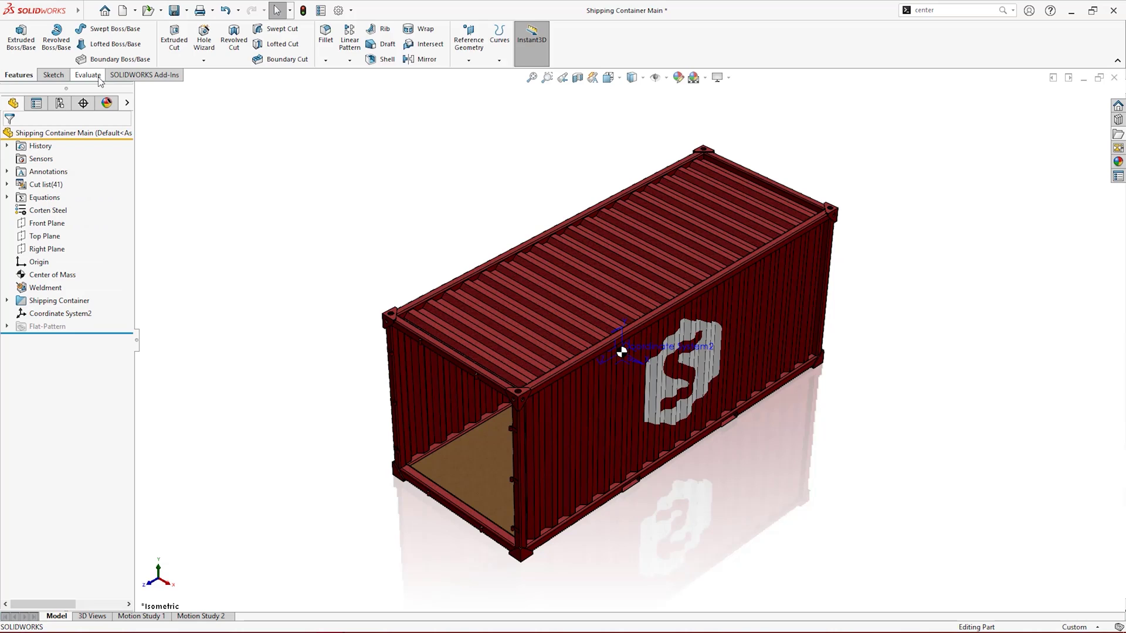
left_click(88, 75)
Override the container's mass to 3200 kg and report relative to Coordinate System2.
left_click(154, 39)
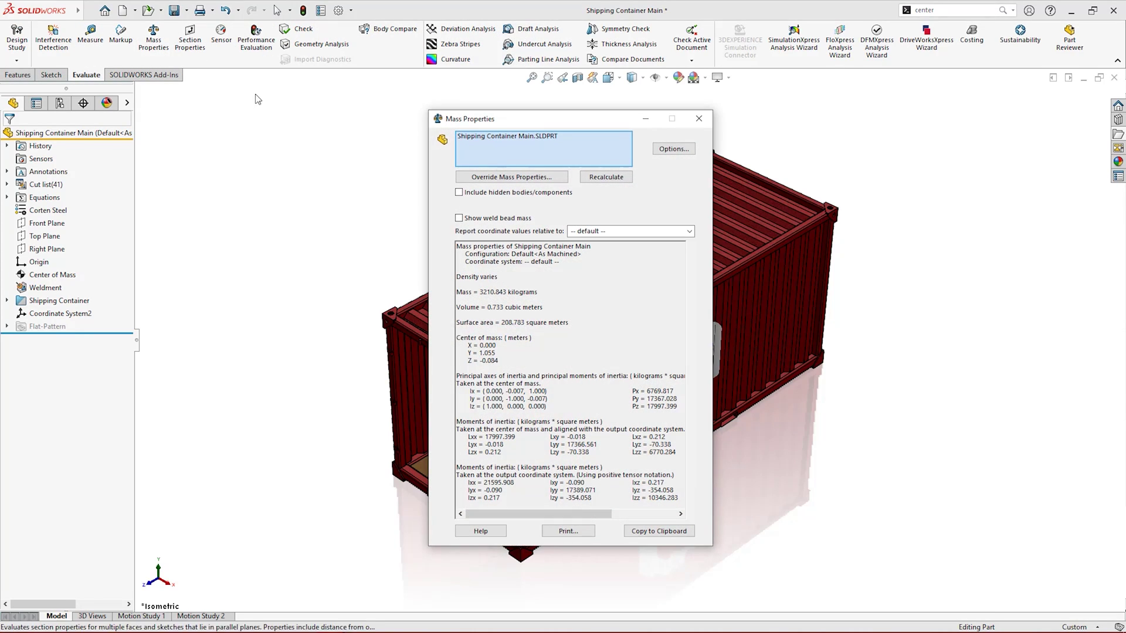
left_click(511, 176)
left_click(394, 81)
left_click_drag(486, 81, 461, 81)
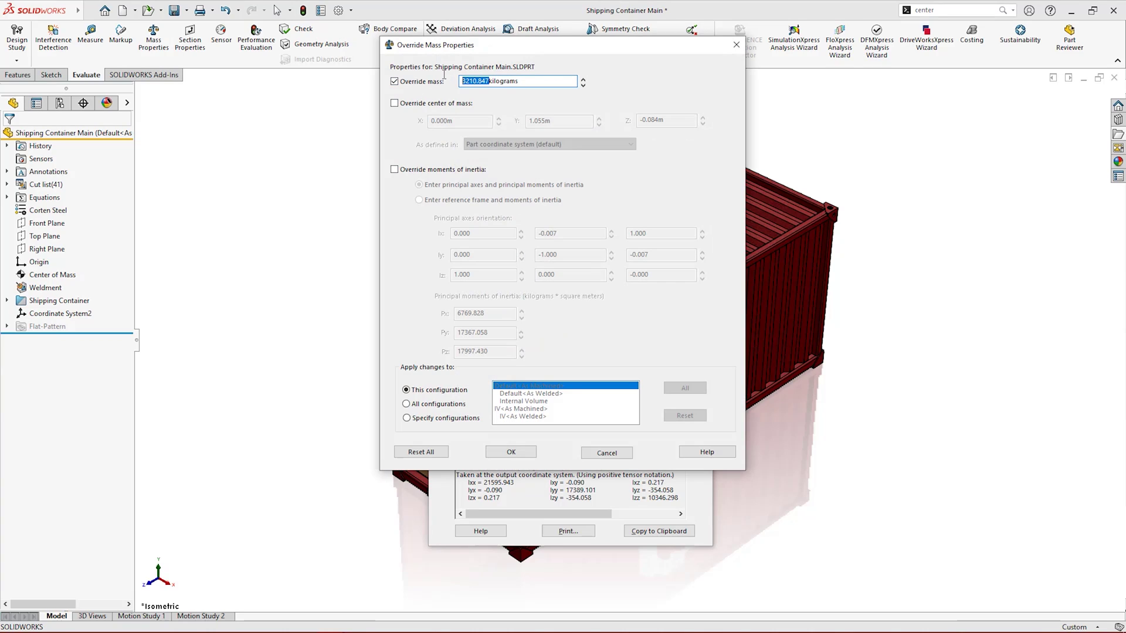
type("3200")
left_click(511, 451)
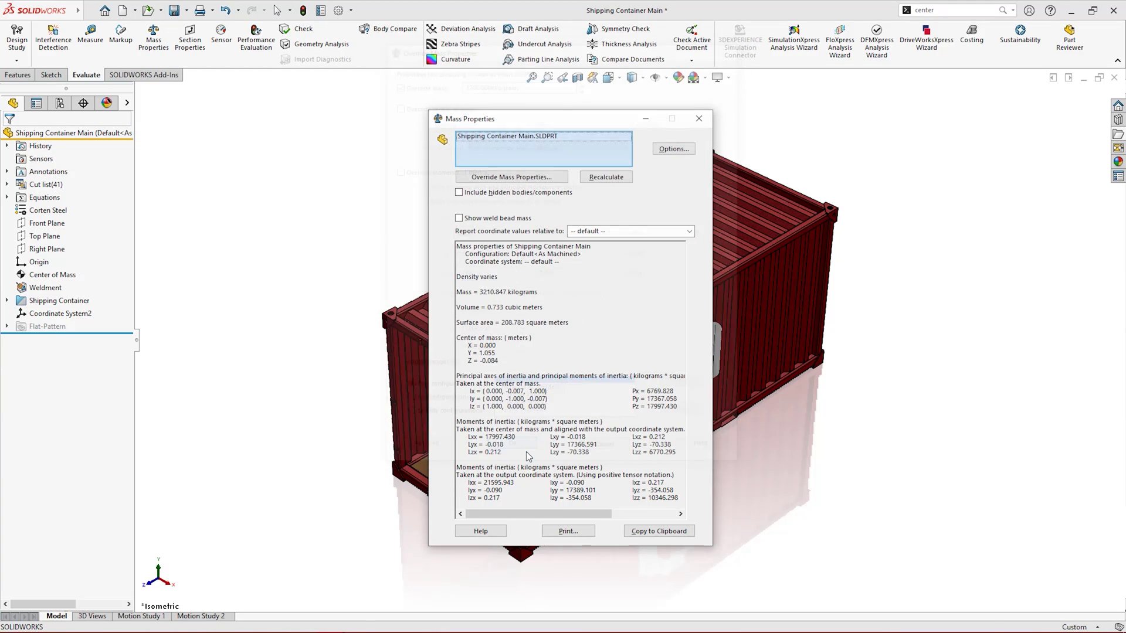
left_click(689, 232)
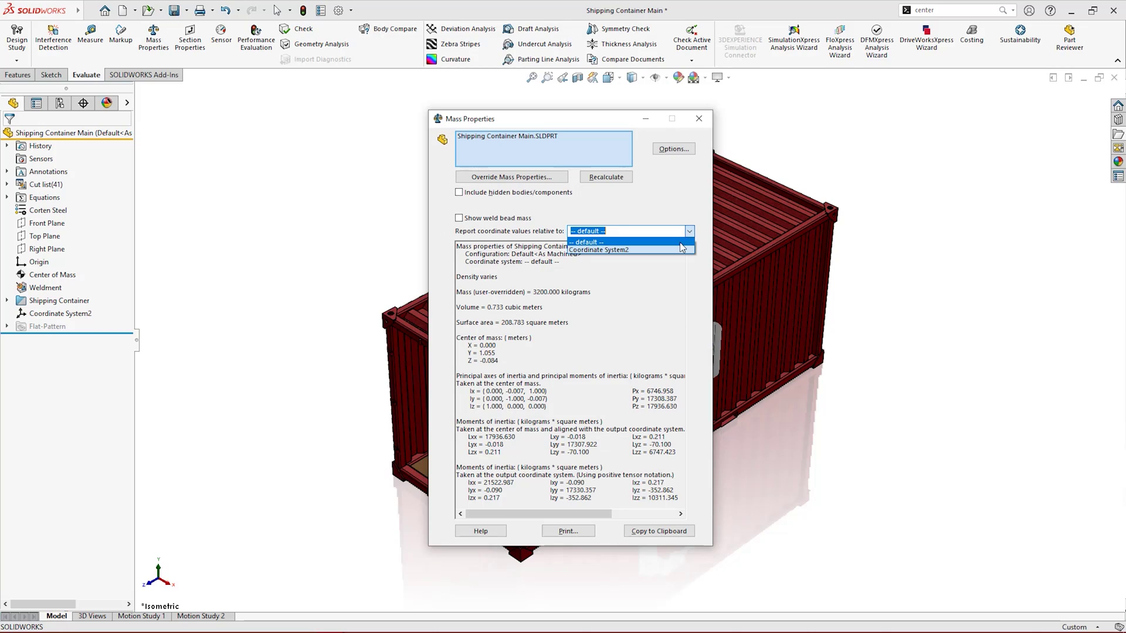
left_click(630, 252)
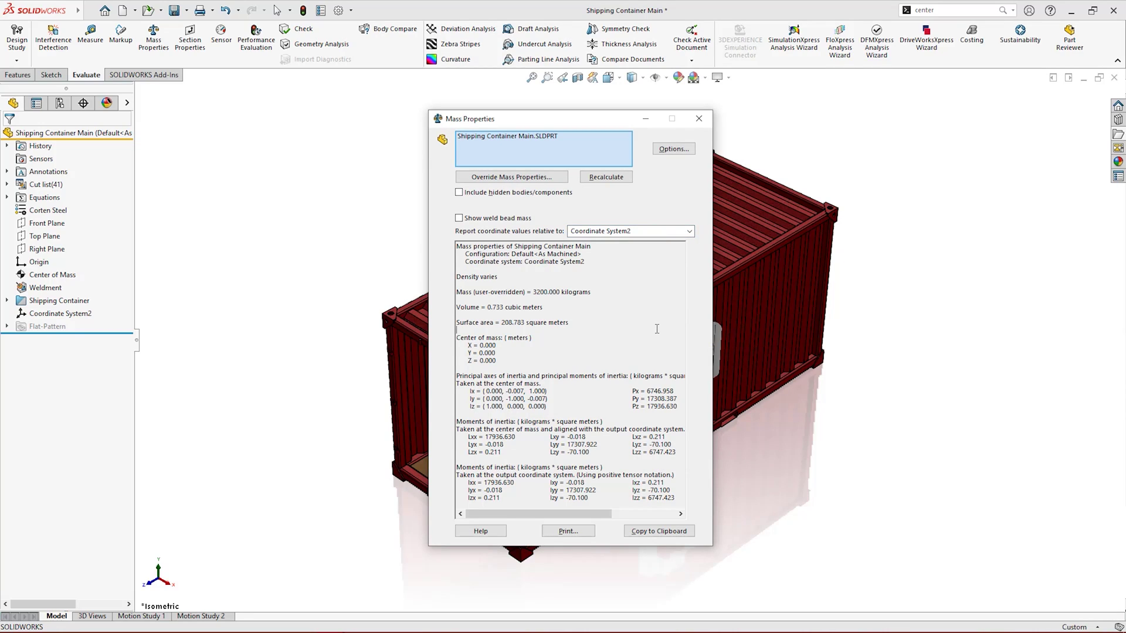
Replace the whole part with the Top Corners bodies, giving 47.521 kg combined.
left_click(560, 138)
right_click(562, 140)
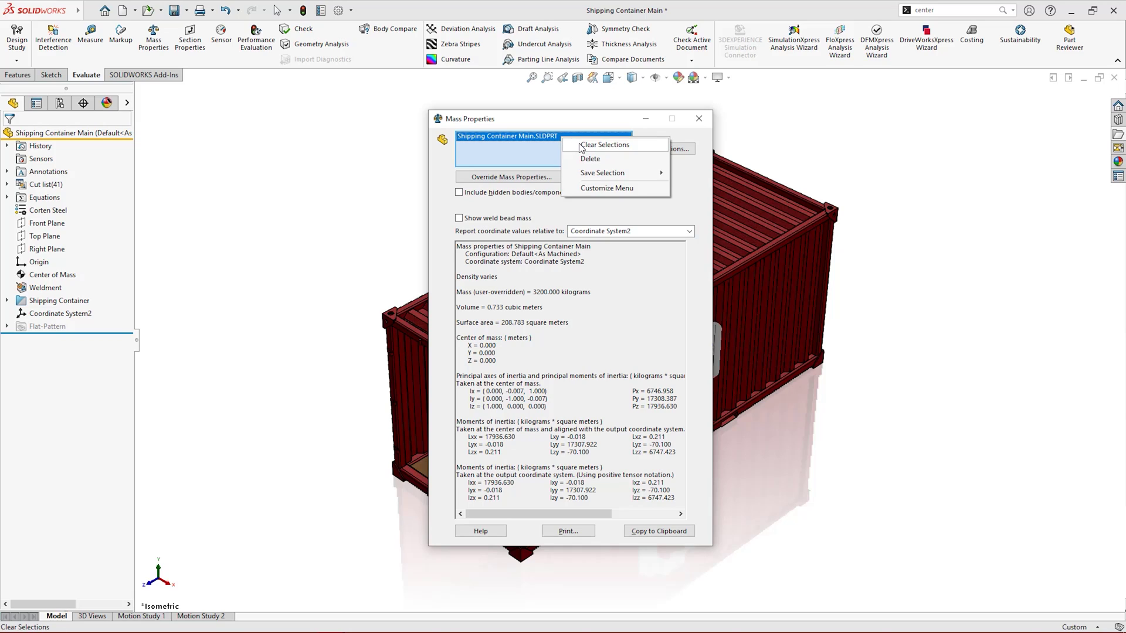
left_click(598, 146)
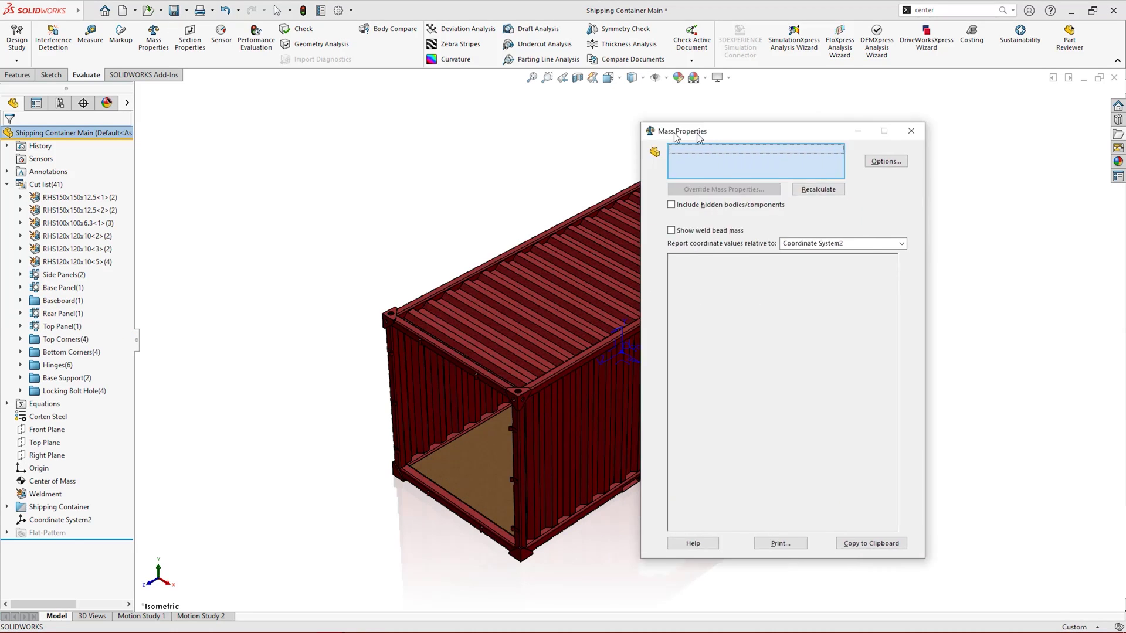
left_click_drag(494, 120, 858, 117)
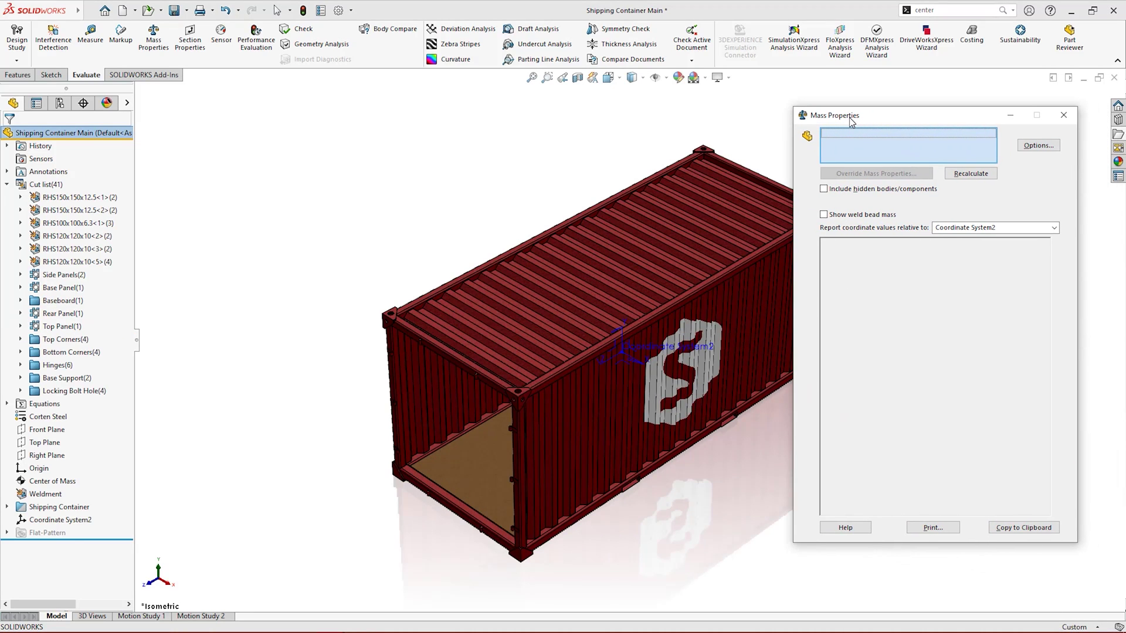
left_click(21, 340)
left_click(66, 351)
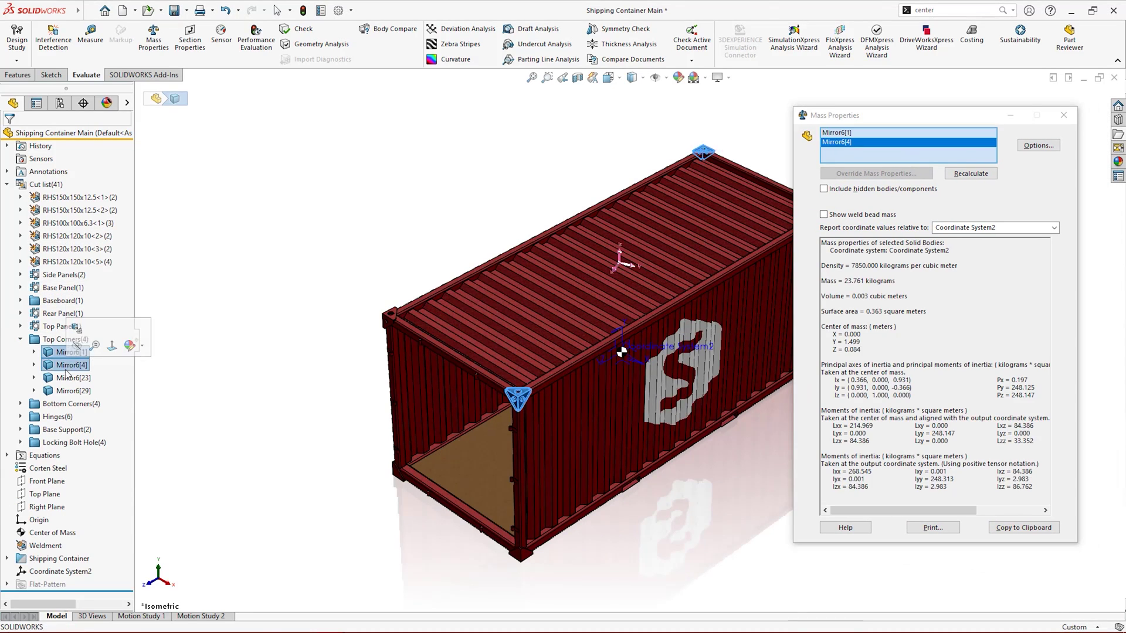
left_click(69, 378, "ctrl")
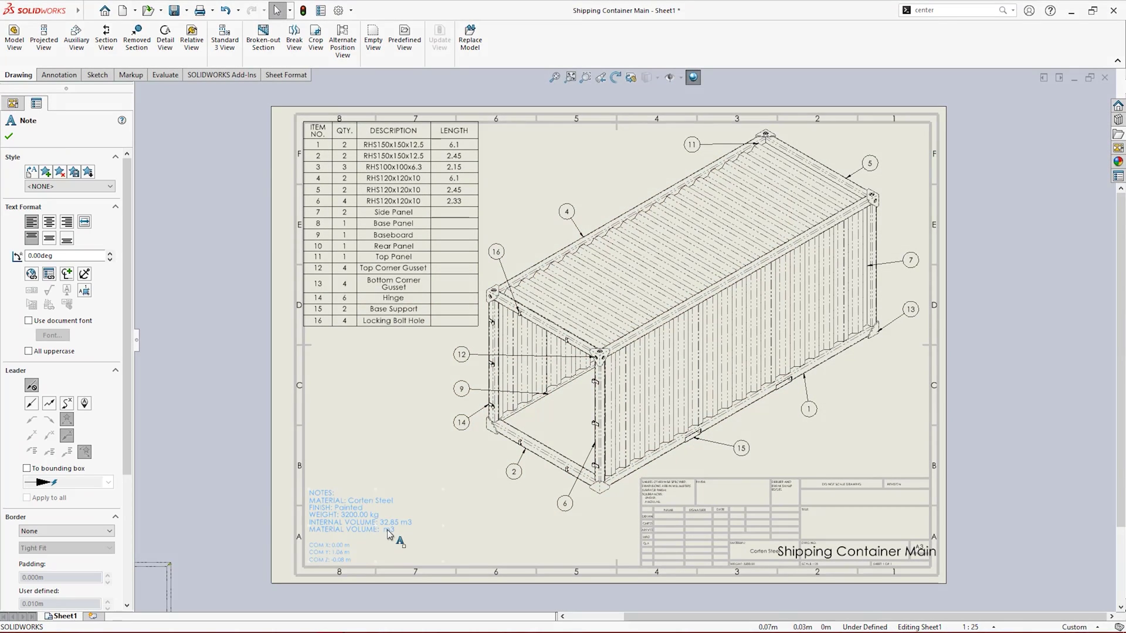
Link the NOTES block's material volume to the model's Volume property, showing 0.73 m³.
double_click(390, 538)
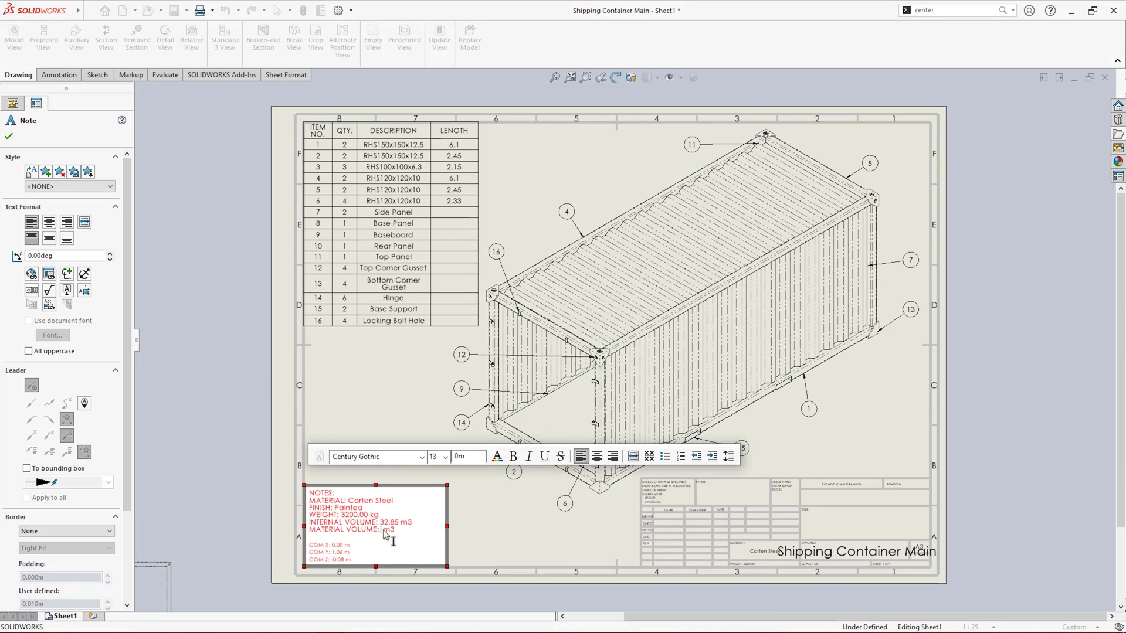
left_click(50, 279)
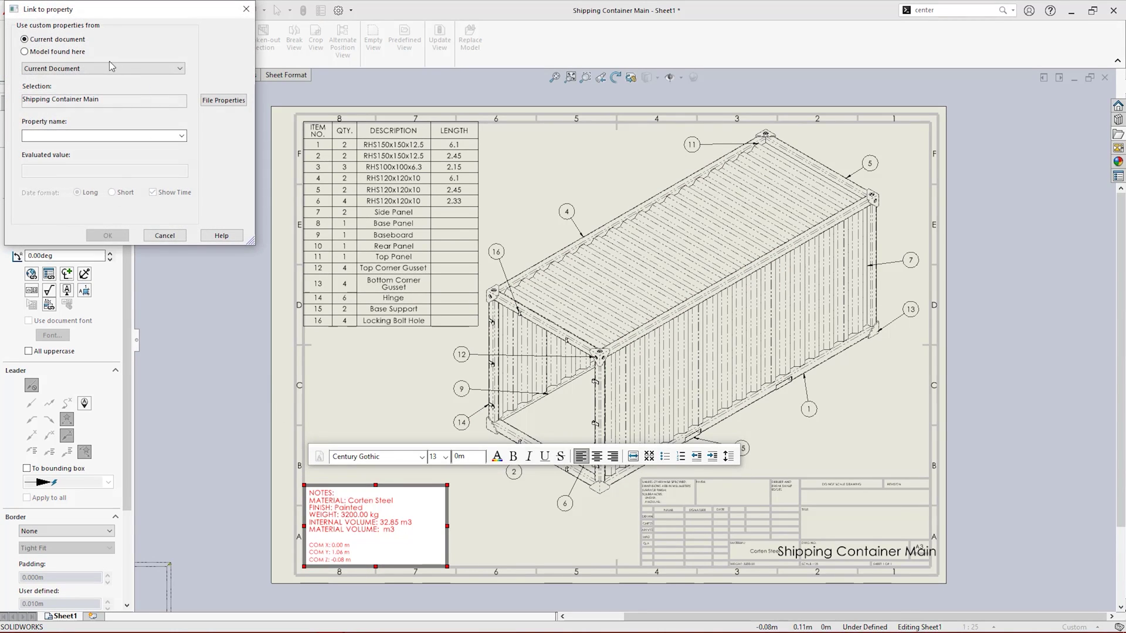
left_click(24, 51)
left_click(181, 135)
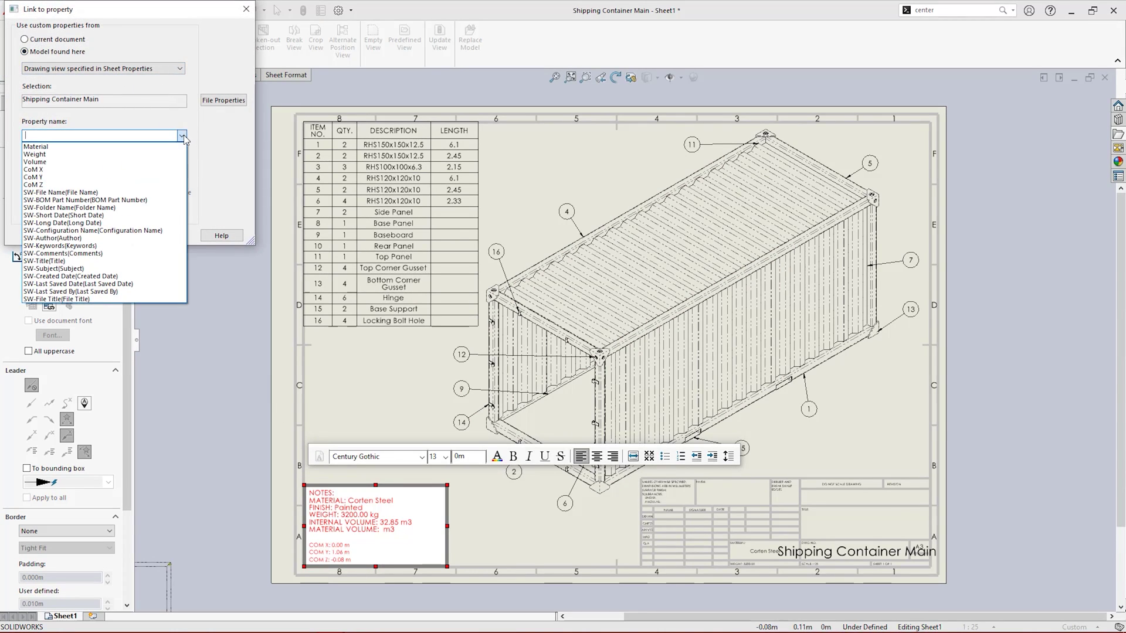
left_click(36, 162)
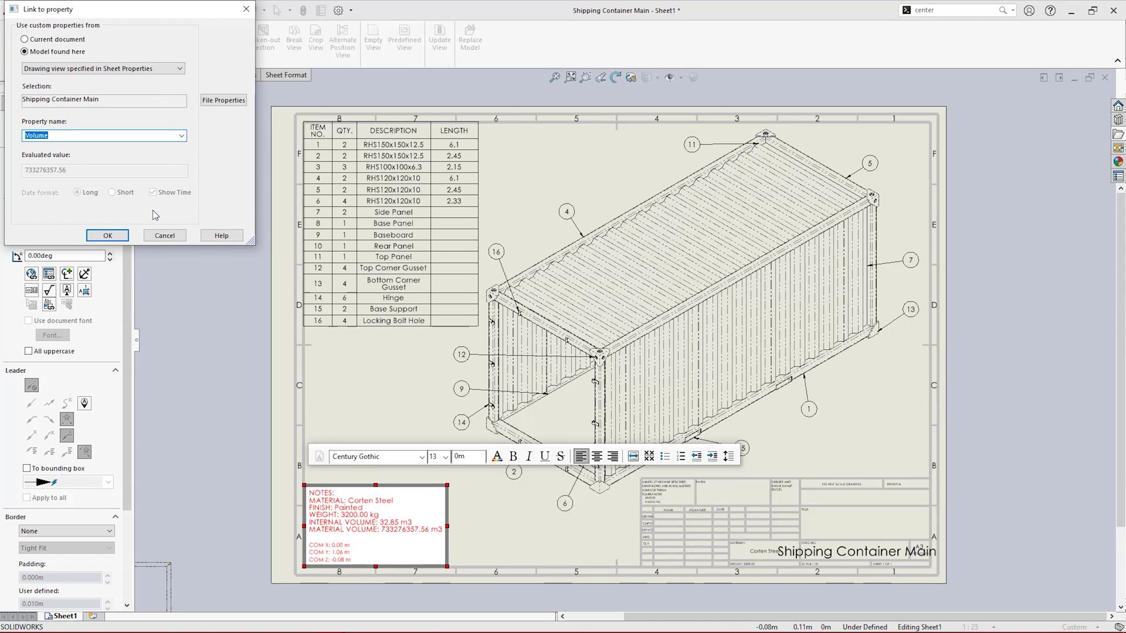
left_click(107, 235)
left_click(209, 209)
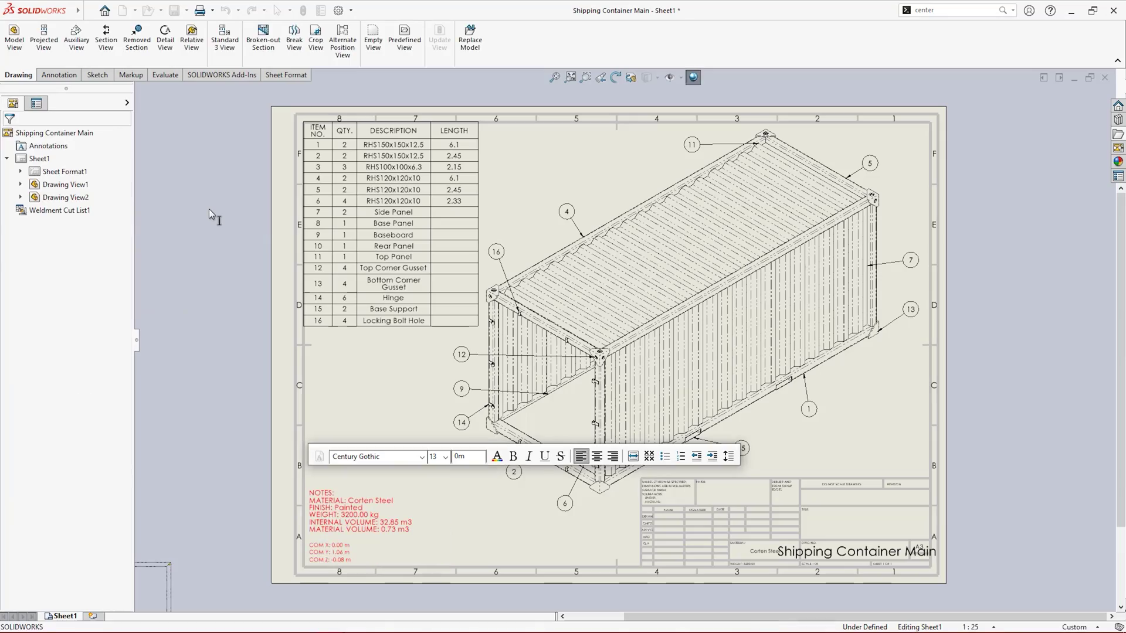